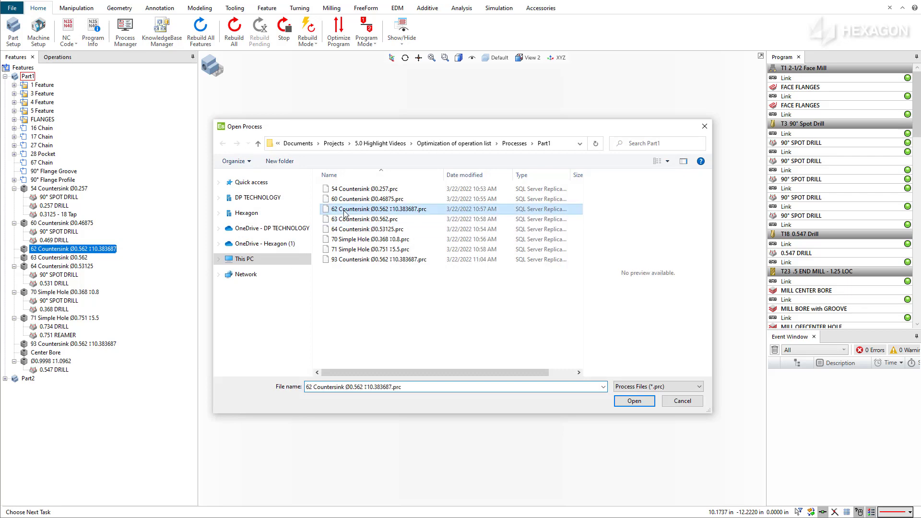
- Load the 62 Countersink process file and select the resulting T3 90° Spot Drill operation group
{"action": "left_click", "coordinate": [619, 401]}
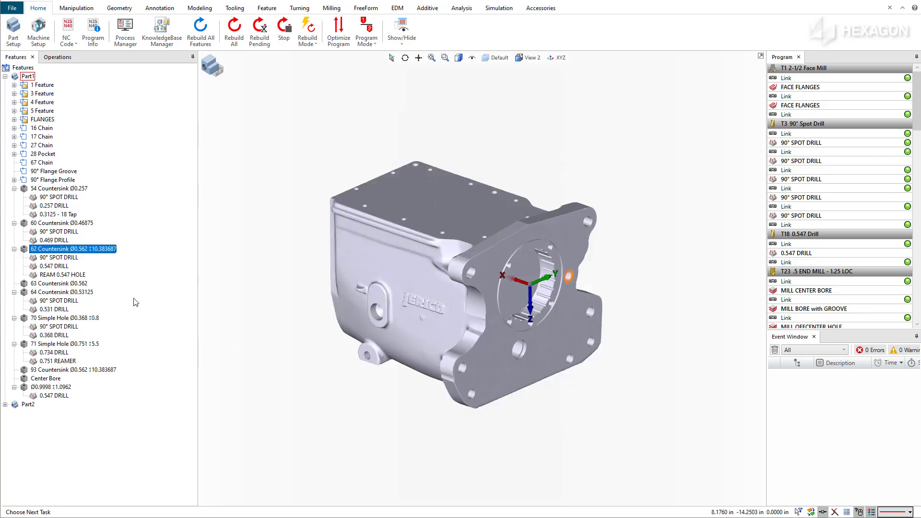
{"action": "left_click", "coordinate": [62, 268], "text": "ctrl"}
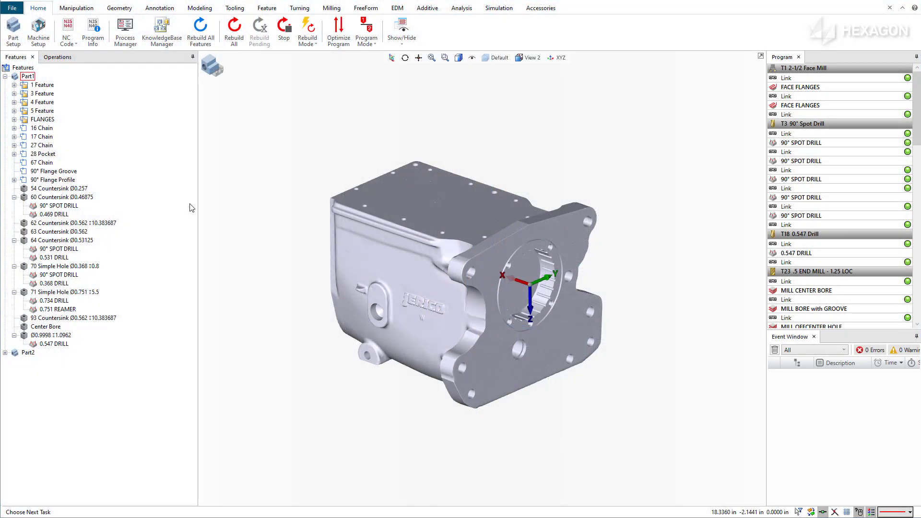
- Apply the saved 54 Countersink Ø0.257 process to the 54 Countersink feature
{"action": "left_click", "coordinate": [72, 188]}
{"action": "right_click", "coordinate": [75, 189]}
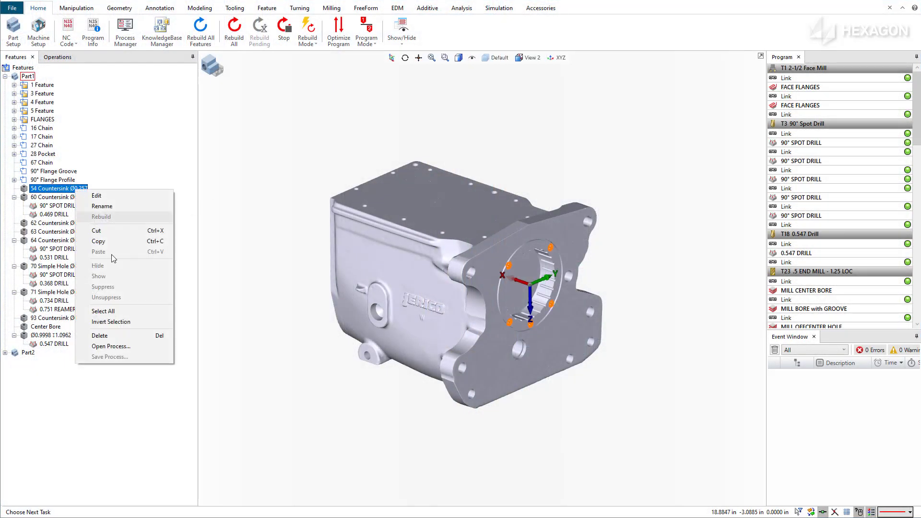
{"action": "left_click", "coordinate": [142, 343]}
{"action": "double_click", "coordinate": [365, 188]}
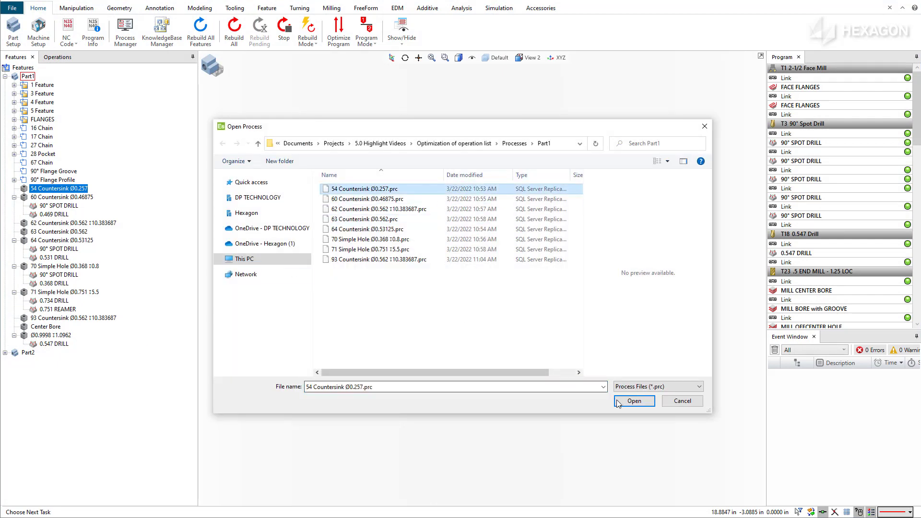
- Apply the saved 62 Countersink process file to the 62 Countersink feature
{"action": "left_click", "coordinate": [61, 249]}
{"action": "right_click", "coordinate": [60, 249]}
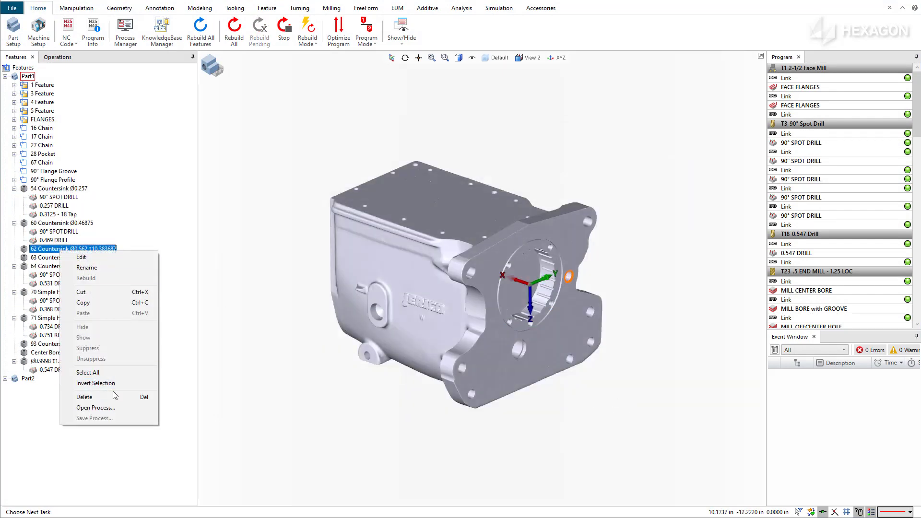
{"action": "left_click", "coordinate": [115, 411]}
{"action": "left_click", "coordinate": [365, 210]}
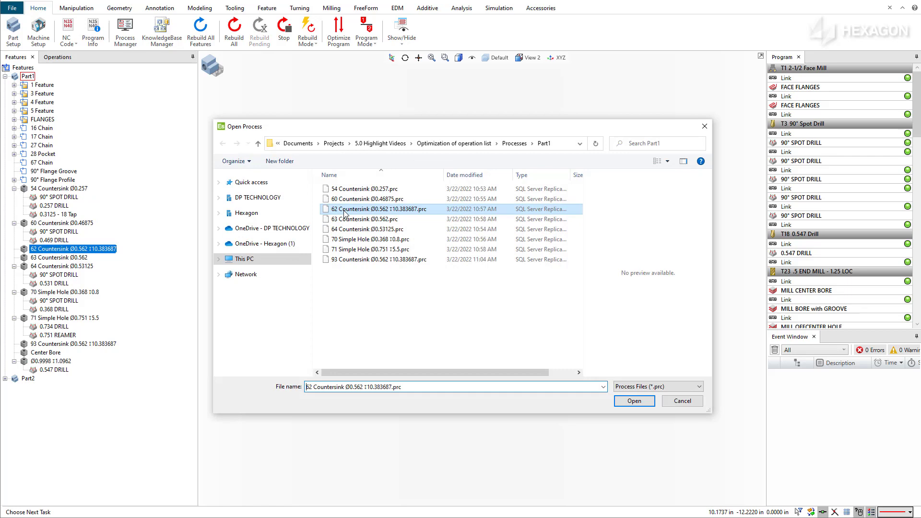
{"action": "left_click", "coordinate": [634, 401]}
- Apply the saved 63 Countersink Ø0.562 process to the 63 Countersink feature
{"action": "left_click", "coordinate": [58, 283]}
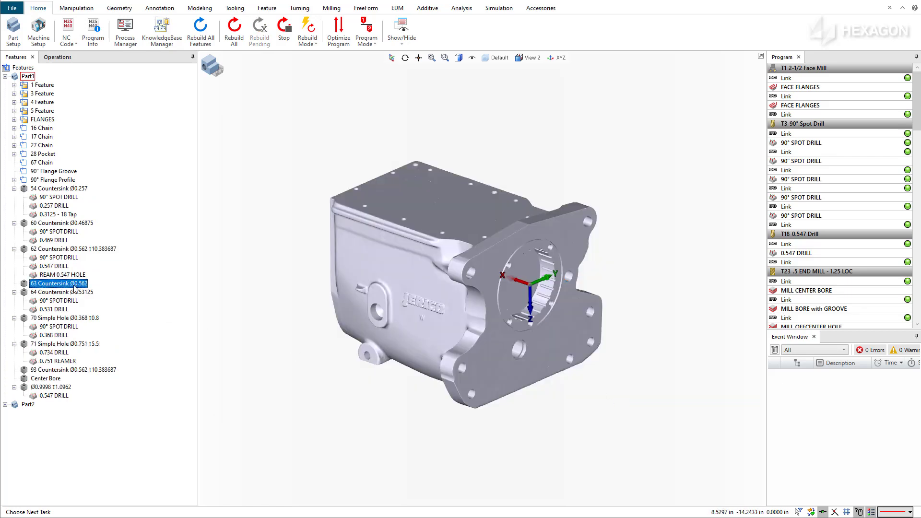
{"action": "right_click", "coordinate": [59, 284]}
{"action": "left_click", "coordinate": [117, 444]}
{"action": "left_click", "coordinate": [364, 219]}
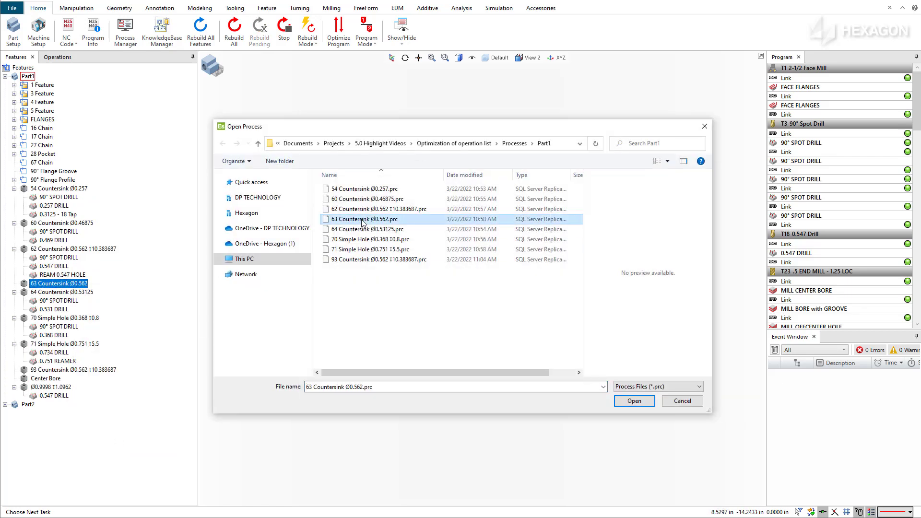
{"action": "left_click", "coordinate": [623, 401]}
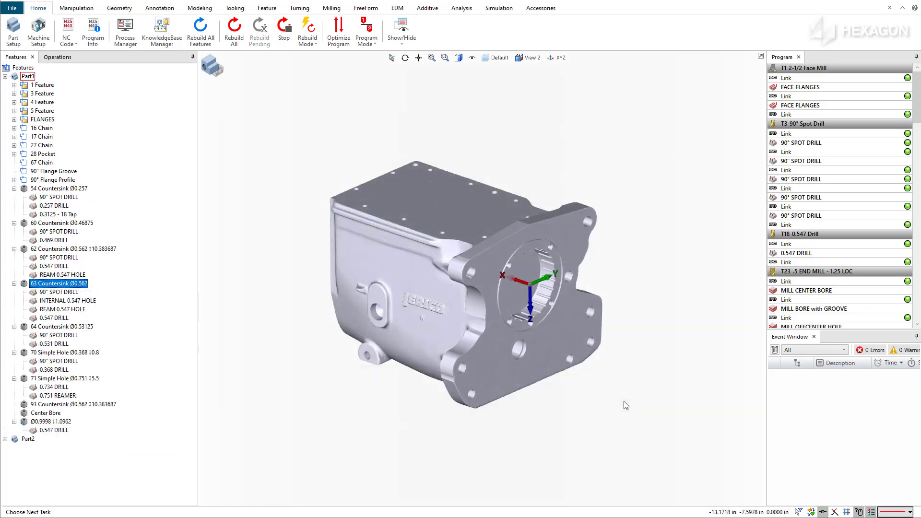
- Apply the saved 93 Countersink process file to the 93 Countersink feature
{"action": "left_click", "coordinate": [89, 404]}
{"action": "right_click", "coordinate": [89, 404]}
{"action": "left_click", "coordinate": [134, 391]}
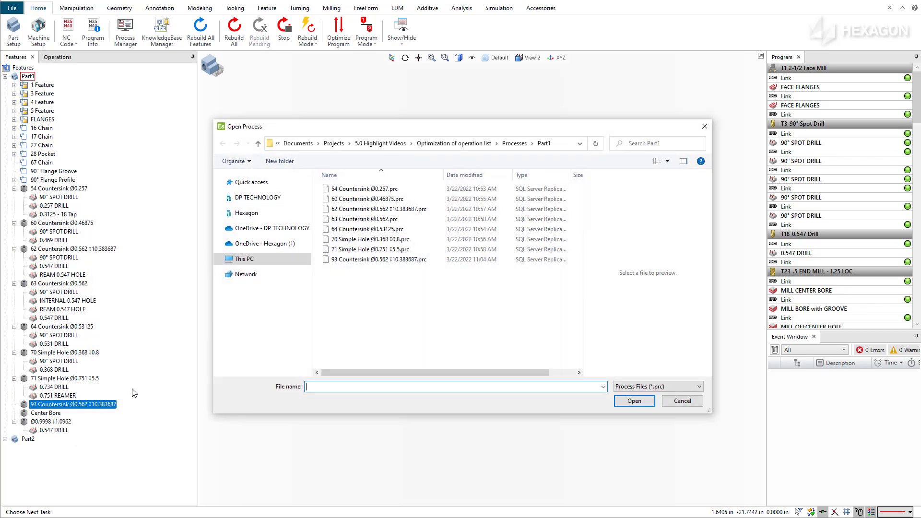
{"action": "left_click", "coordinate": [398, 260]}
{"action": "left_click", "coordinate": [634, 401]}
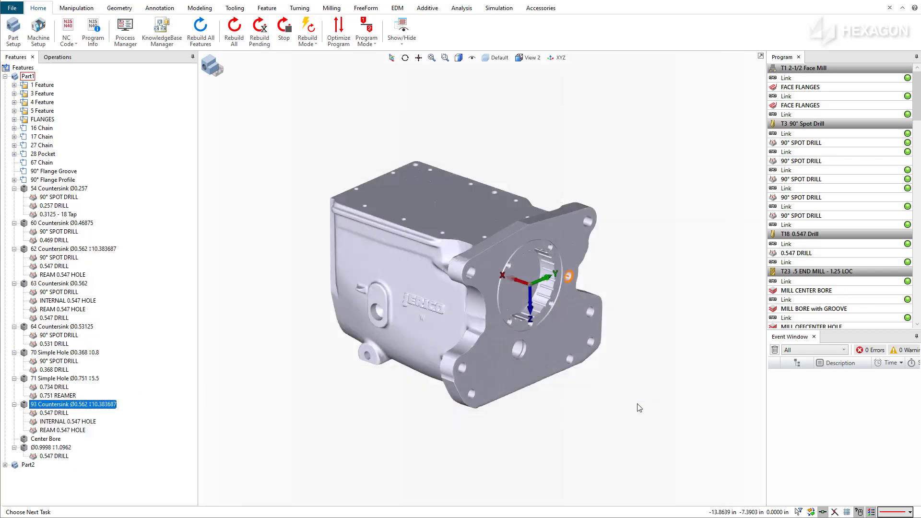
- Turn on Operation Dependency View in the Operations list from operation 22
{"action": "left_click", "coordinate": [49, 57]}
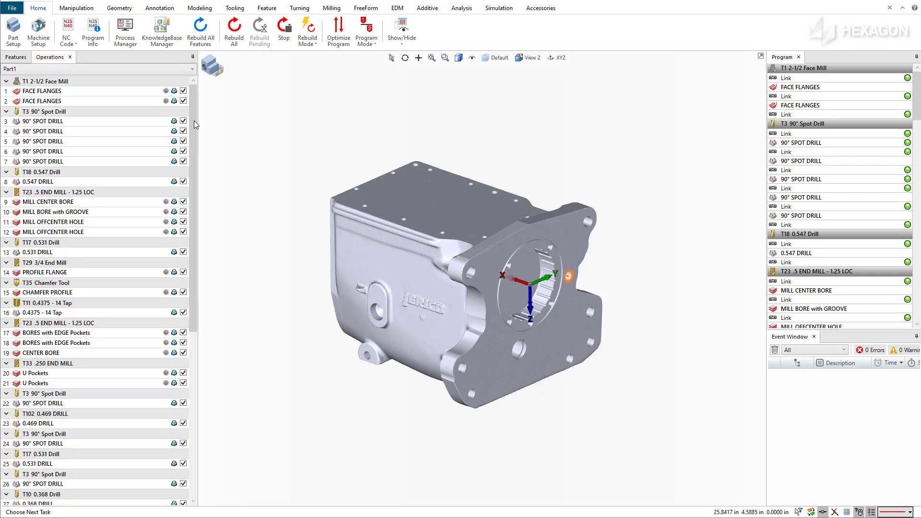
{"action": "left_click_drag", "start_coordinate": [195, 125], "coordinate": [204, 324]}
{"action": "left_click", "coordinate": [70, 117]}
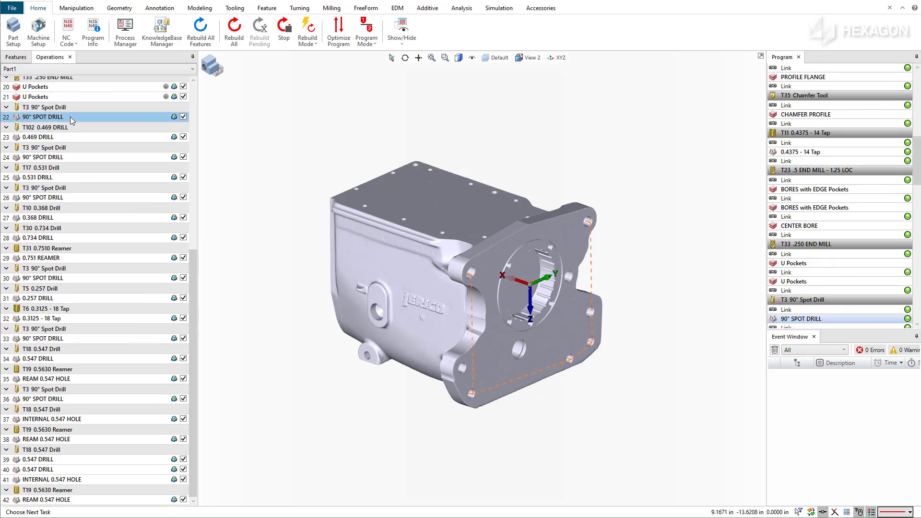
{"action": "right_click", "coordinate": [70, 117]}
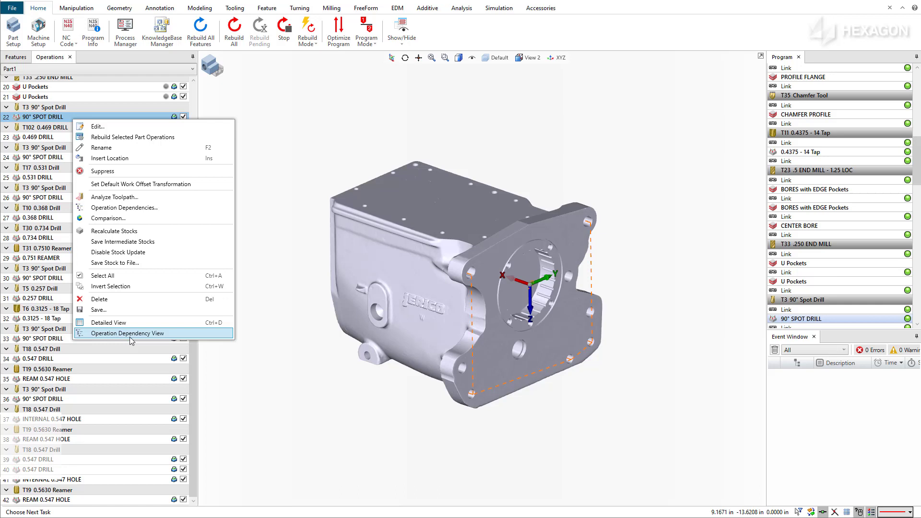
{"action": "left_click", "coordinate": [129, 336]}
- Step through the spot drill, drill and tap operations to check each one's dependency links
{"action": "left_click", "coordinate": [55, 138]}
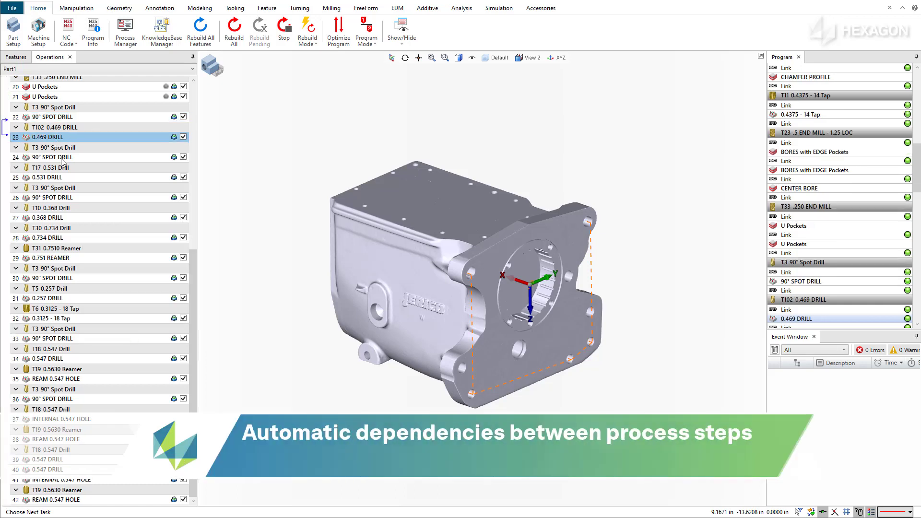
{"action": "left_click", "coordinate": [63, 158]}
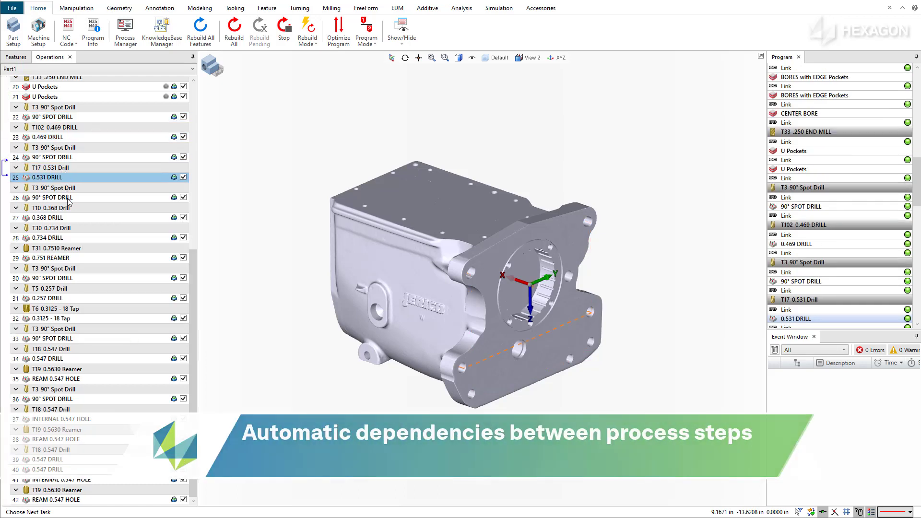
{"action": "left_click", "coordinate": [67, 197]}
{"action": "left_click", "coordinate": [69, 218]}
{"action": "left_click", "coordinate": [71, 238]}
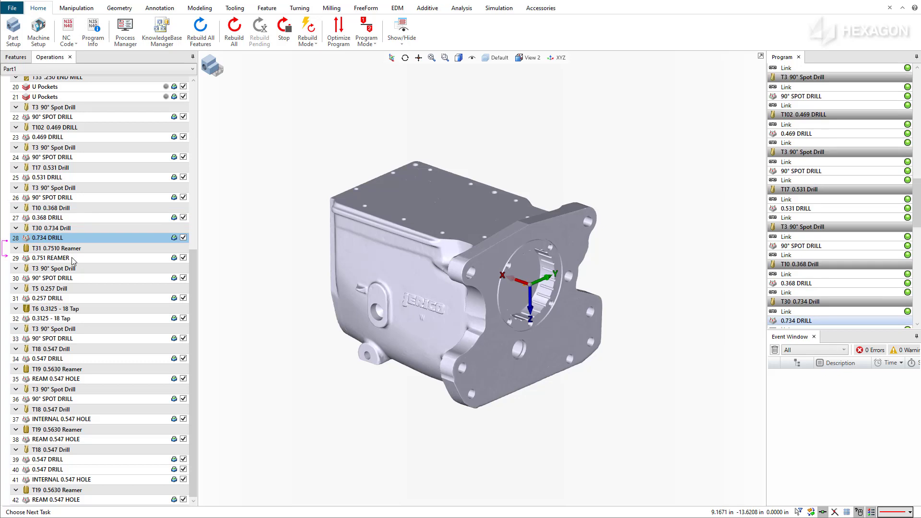
{"action": "left_click", "coordinate": [73, 259]}
{"action": "left_click", "coordinate": [75, 278]}
{"action": "left_click", "coordinate": [74, 300]}
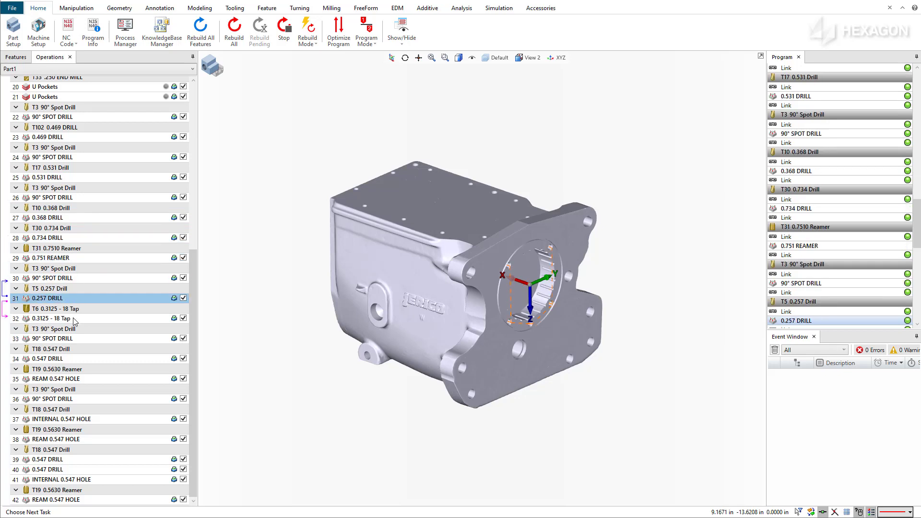
{"action": "left_click", "coordinate": [74, 320]}
{"action": "left_click", "coordinate": [74, 340]}
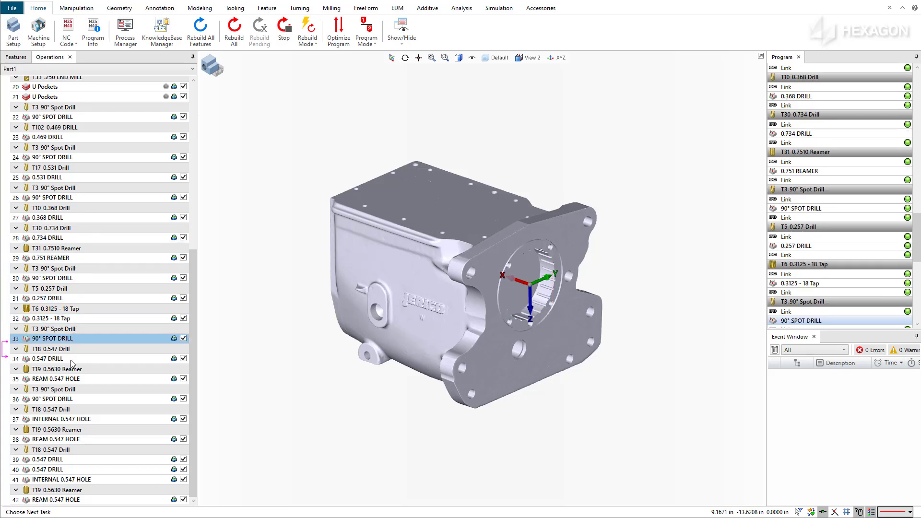
{"action": "left_click", "coordinate": [71, 360]}
- Review the Operation Dependencies of operation 35, REAM 0.547 HOLE, then close them
{"action": "left_click", "coordinate": [71, 380]}
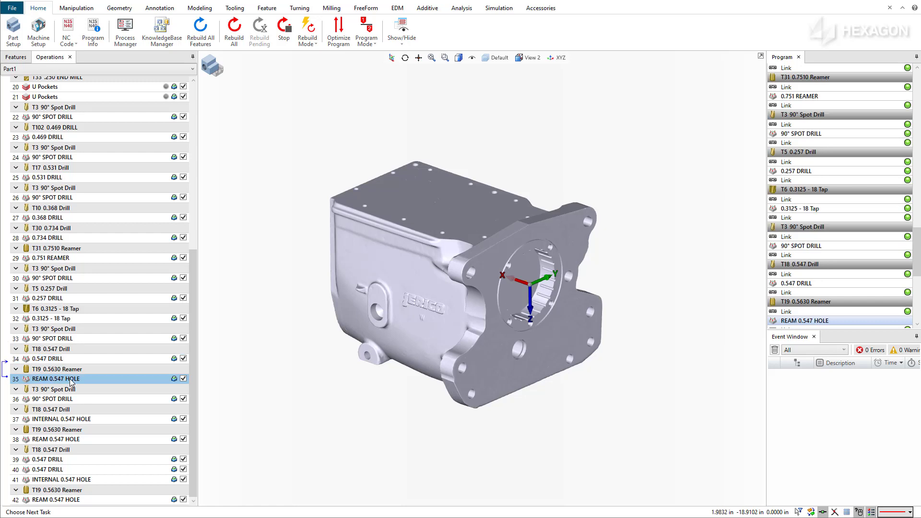
{"action": "right_click", "coordinate": [71, 381]}
{"action": "left_click", "coordinate": [133, 249]}
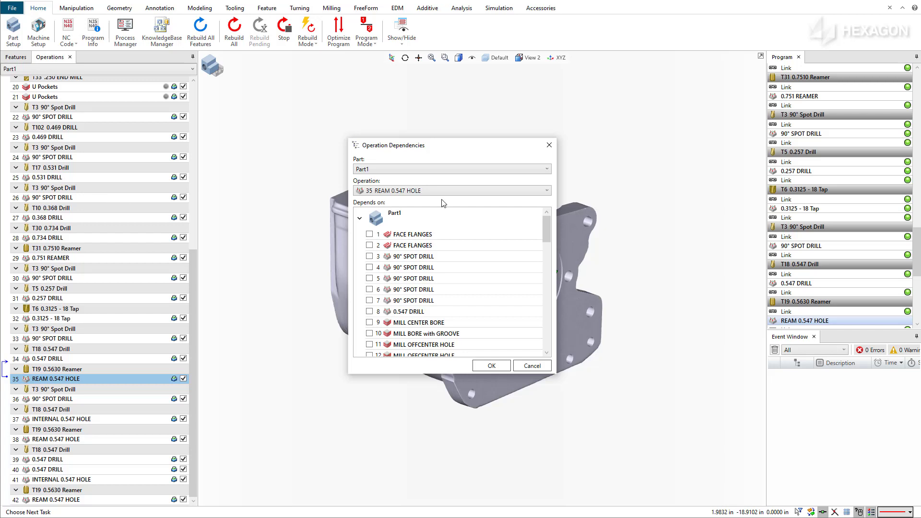
{"action": "left_click", "coordinate": [548, 146]}
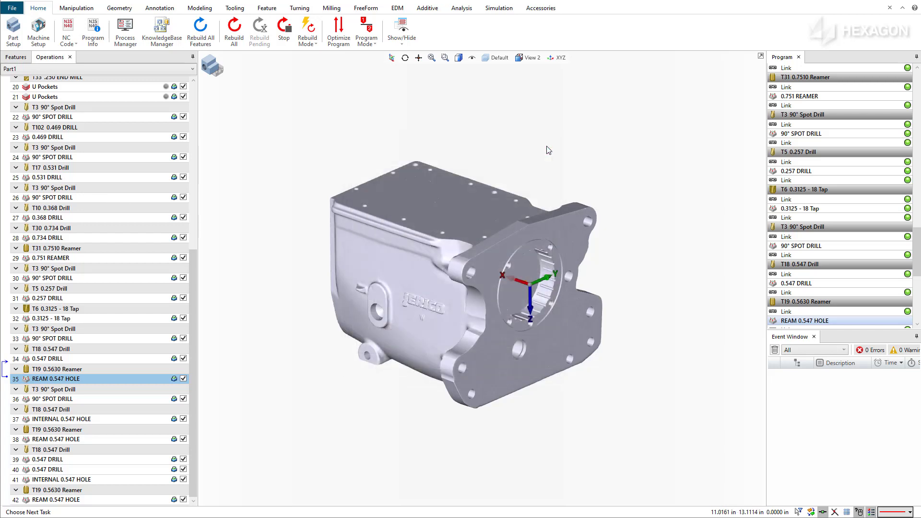
- Select the six T3 spot drill groups, clear that, then select operations 22 through 42
{"action": "left_click", "coordinate": [62, 109]}
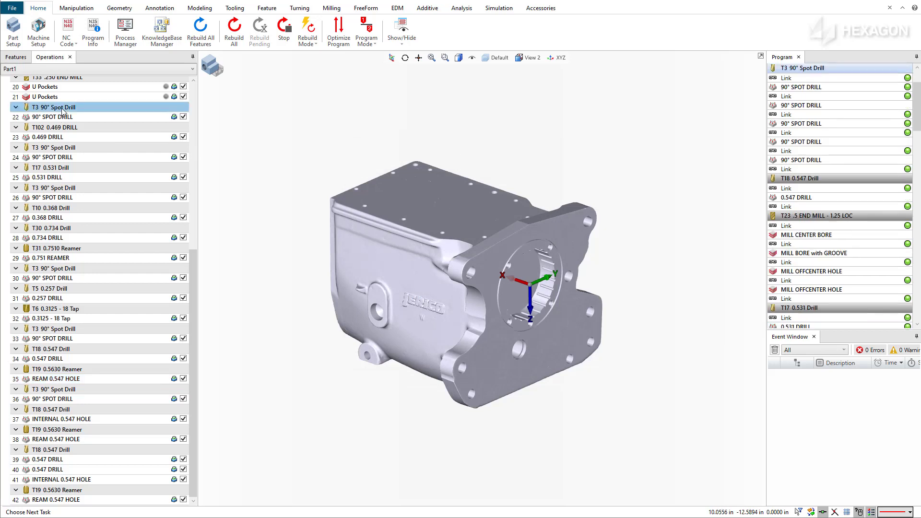
{"action": "left_click", "coordinate": [68, 150], "text": "ctrl"}
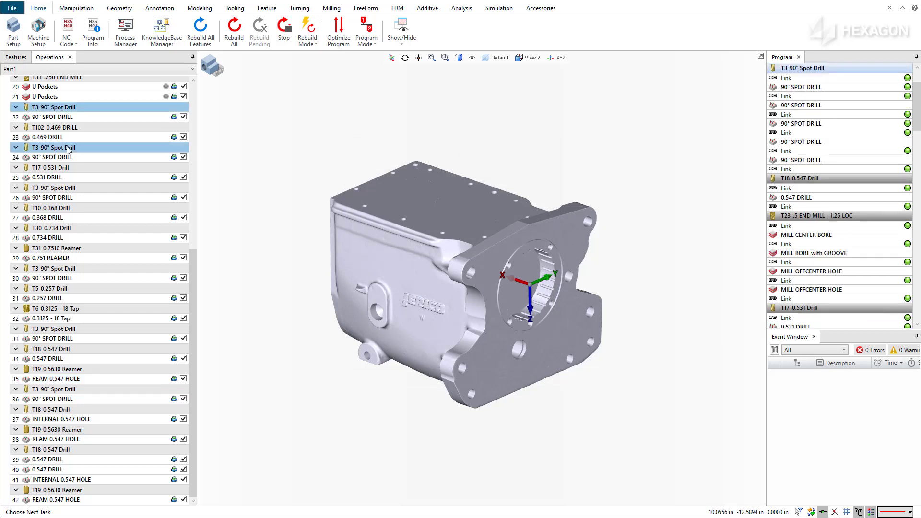
{"action": "left_click", "coordinate": [68, 190], "text": "ctrl"}
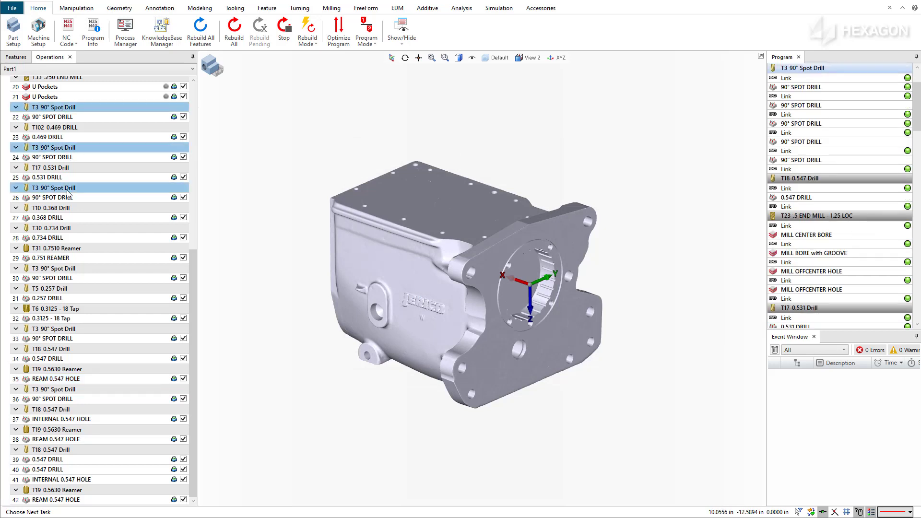
{"action": "left_click", "coordinate": [60, 272], "text": "ctrl"}
{"action": "left_click", "coordinate": [62, 331], "text": "ctrl"}
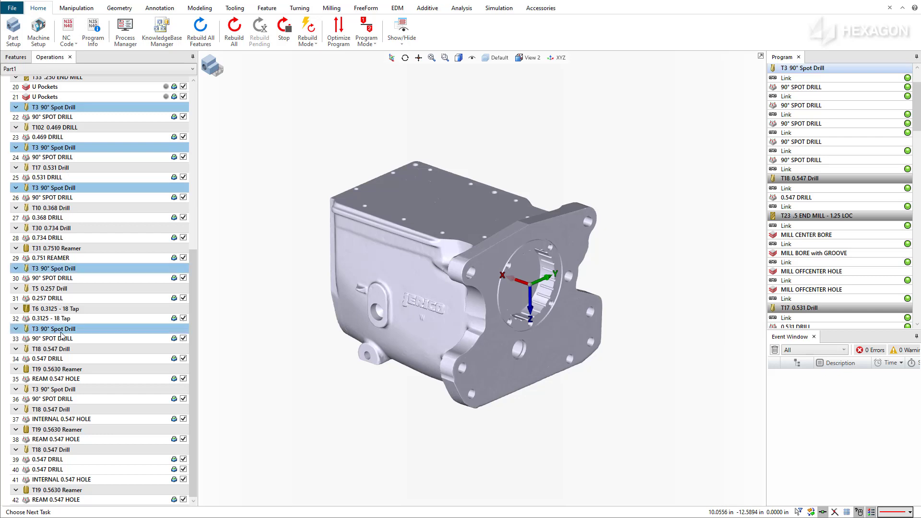
{"action": "left_click", "coordinate": [62, 390], "text": "ctrl"}
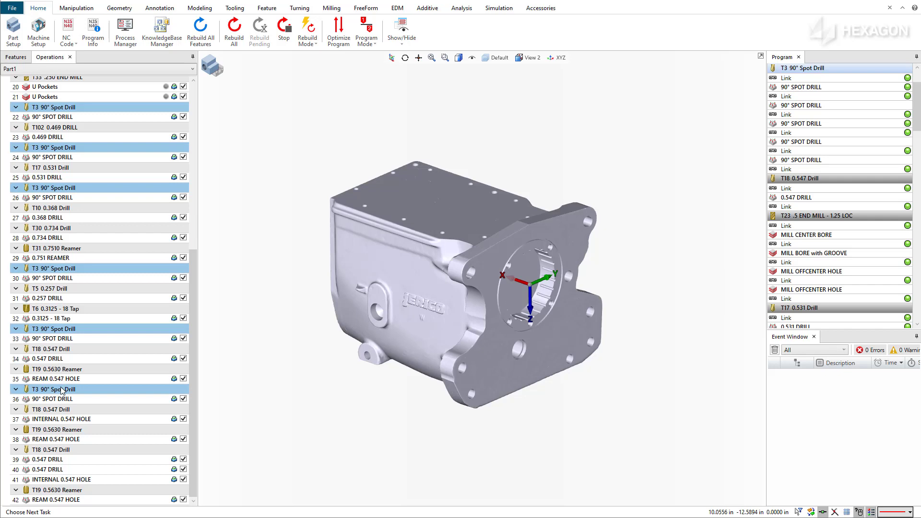
{"action": "key", "text": "Escape"}
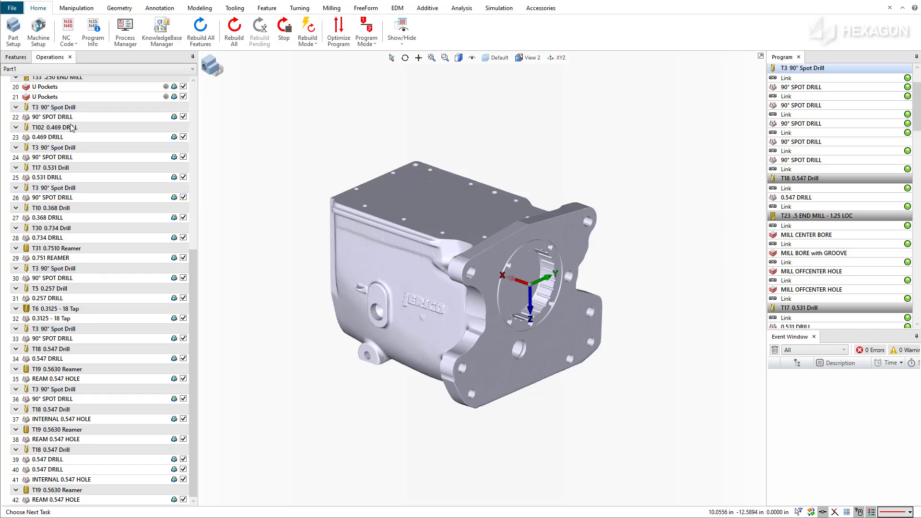
{"action": "left_click", "coordinate": [72, 117]}
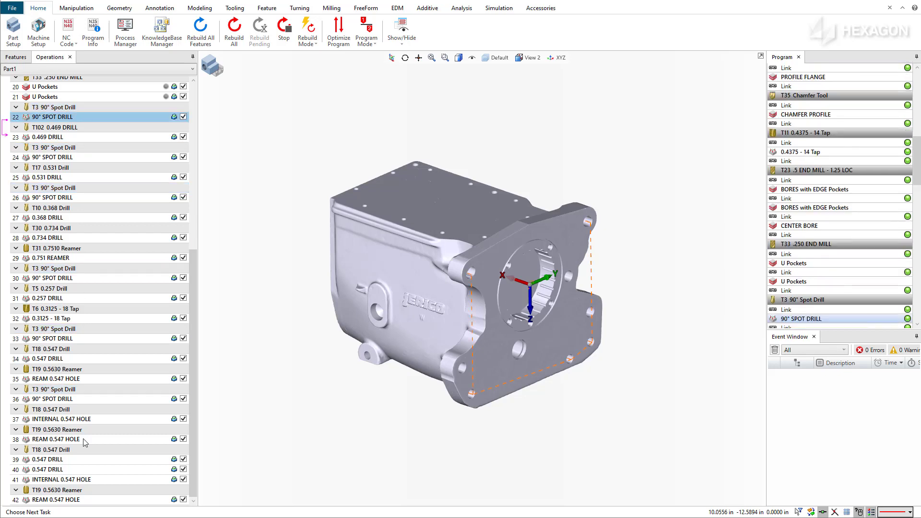
{"action": "left_click", "coordinate": [85, 501], "text": "shift"}
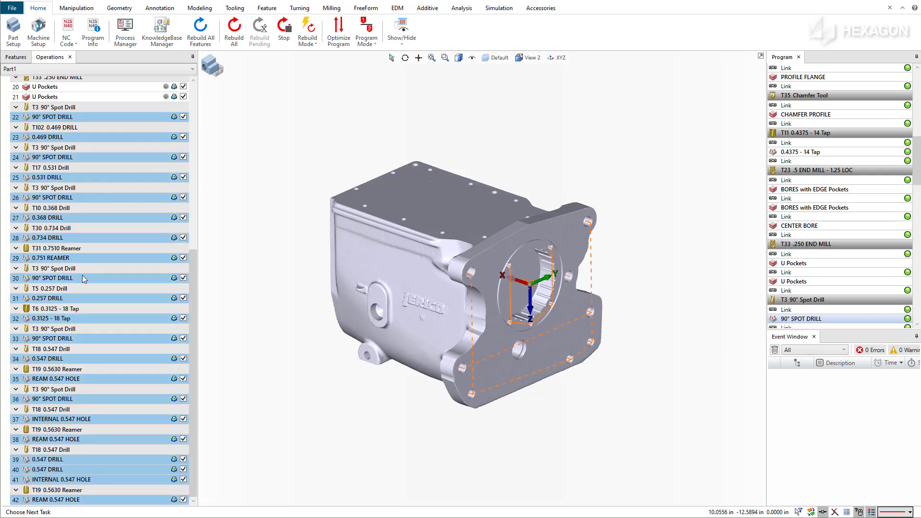
- Open Sort Part Operations for operations 22–42 and leave tool name as the only criterion
{"action": "right_click", "coordinate": [85, 257]}
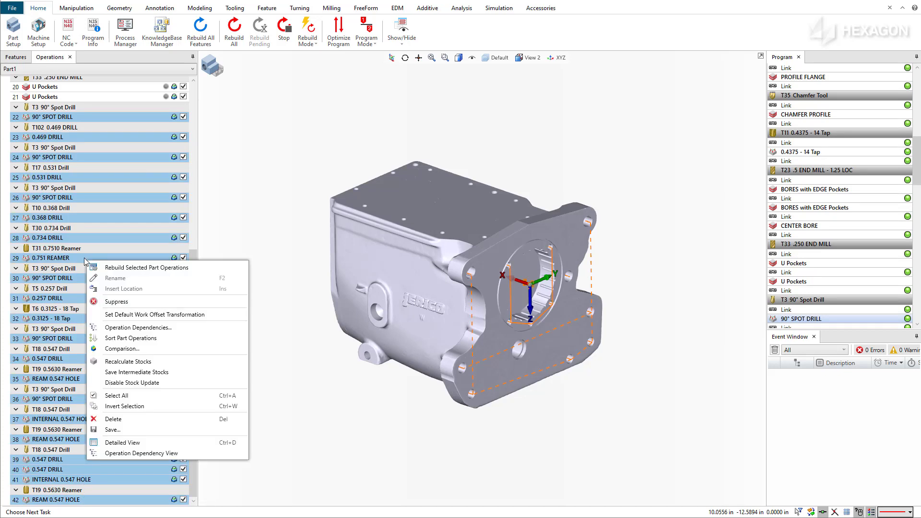
{"action": "left_click", "coordinate": [114, 340]}
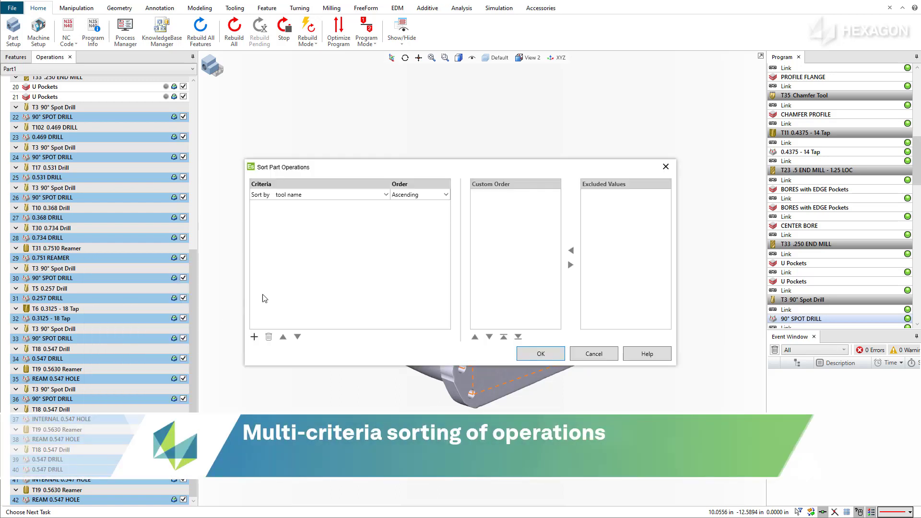
{"action": "left_click", "coordinate": [384, 196]}
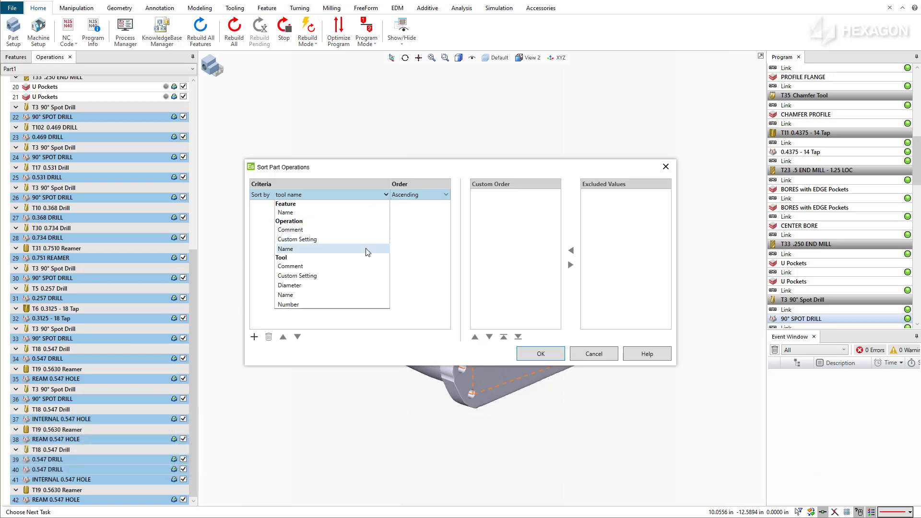
{"action": "left_click", "coordinate": [347, 325]}
{"action": "left_click", "coordinate": [255, 336]}
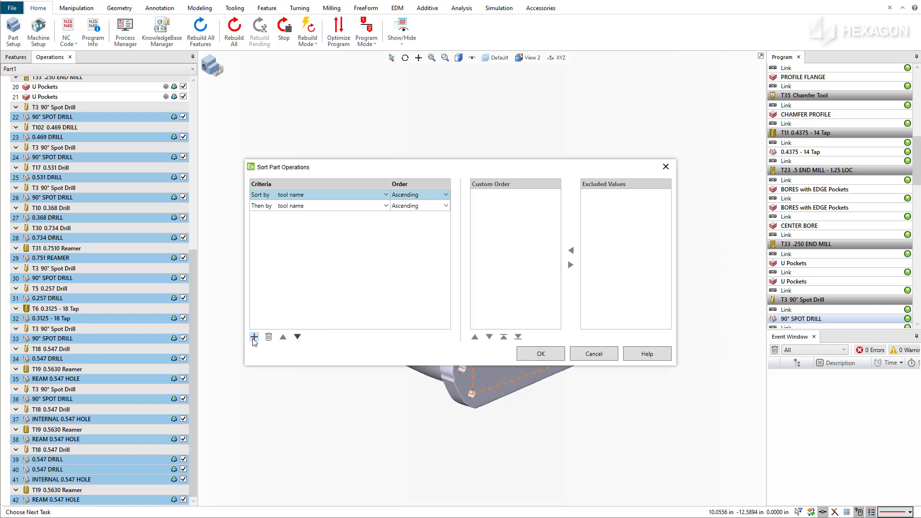
{"action": "left_click", "coordinate": [314, 207]}
{"action": "left_click", "coordinate": [387, 206]}
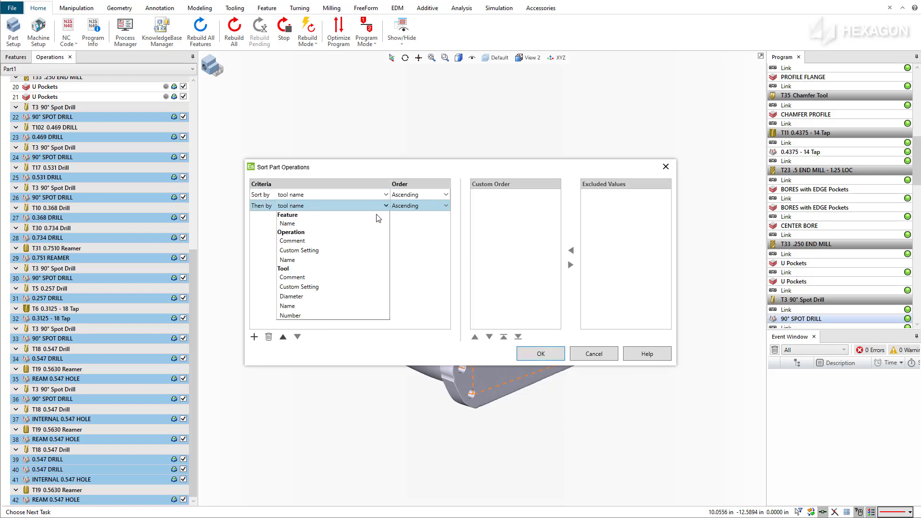
{"action": "left_click", "coordinate": [372, 225]}
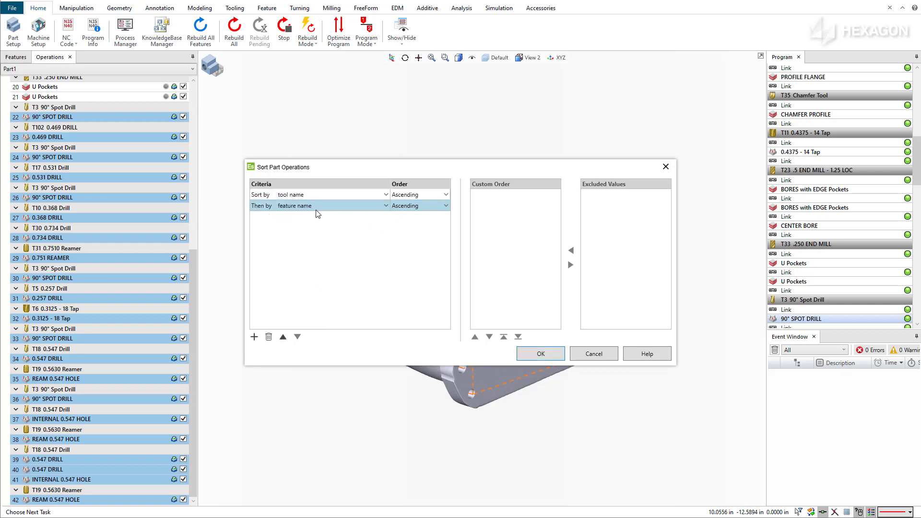
{"action": "left_click", "coordinate": [269, 336]}
{"action": "left_click", "coordinate": [298, 196]}
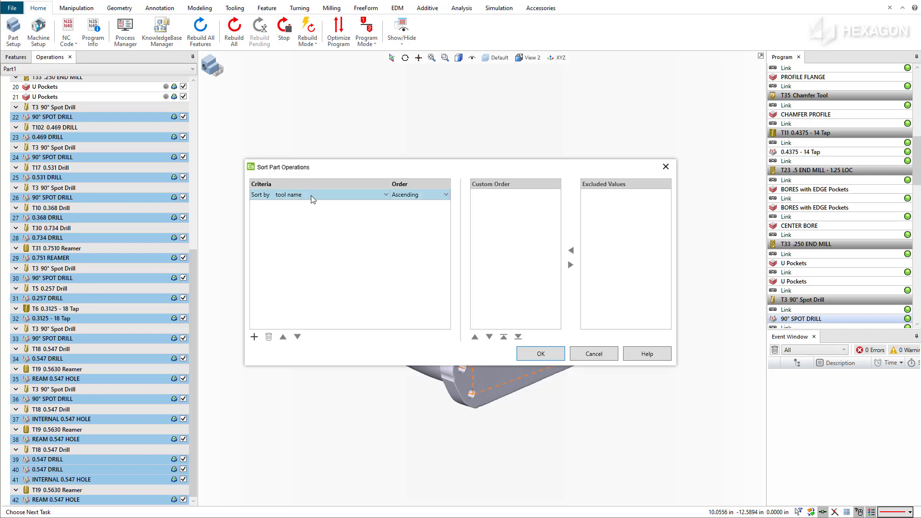
{"action": "left_click", "coordinate": [446, 195]}
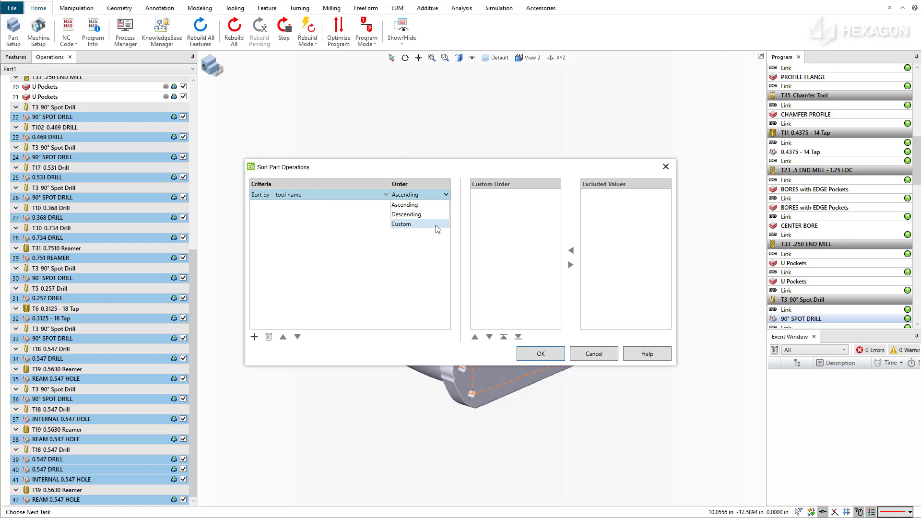
- Set the tool-name sort to Custom order, keep 0.5630 Reamer last, and apply it
{"action": "left_click", "coordinate": [437, 224]}
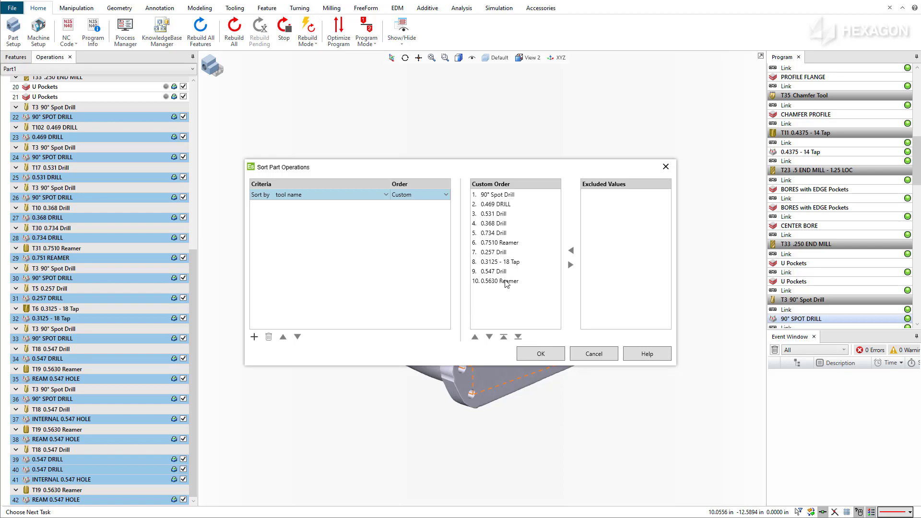
{"action": "left_click", "coordinate": [506, 281]}
{"action": "left_click", "coordinate": [475, 336]}
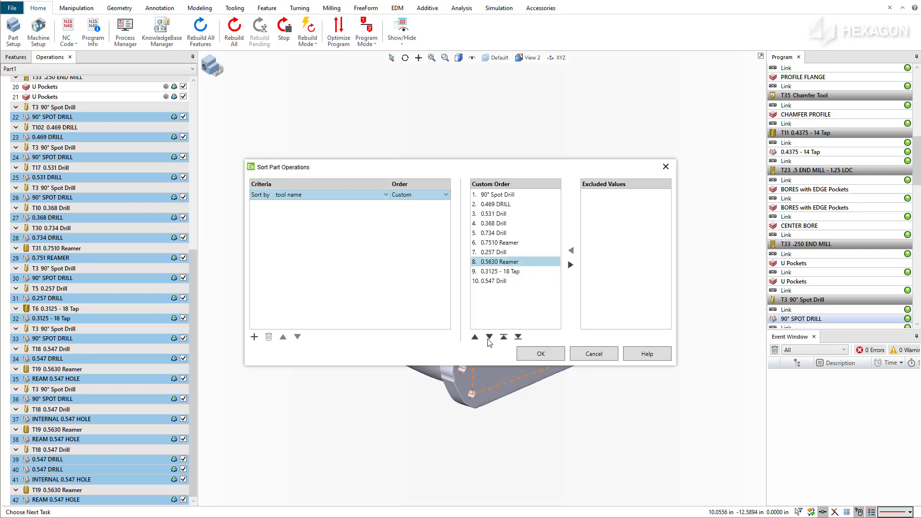
{"action": "left_click", "coordinate": [489, 338]}
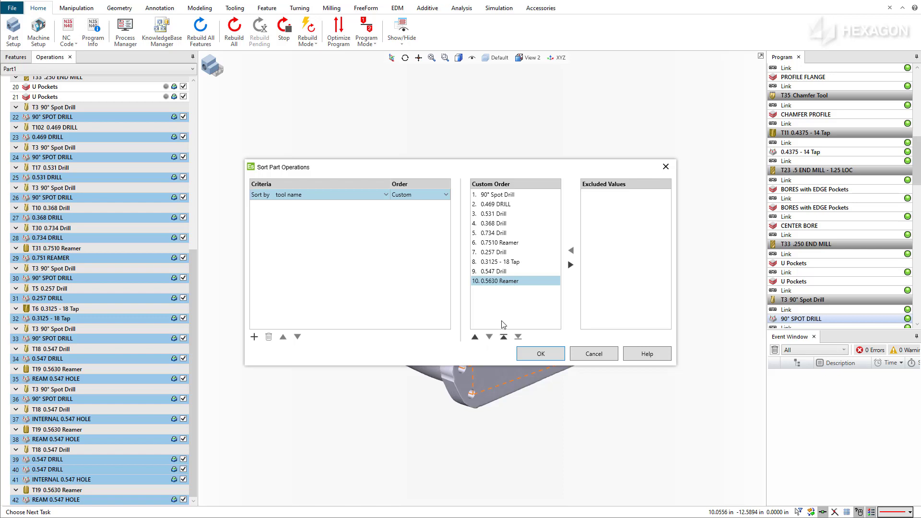
{"action": "left_click", "coordinate": [540, 356]}
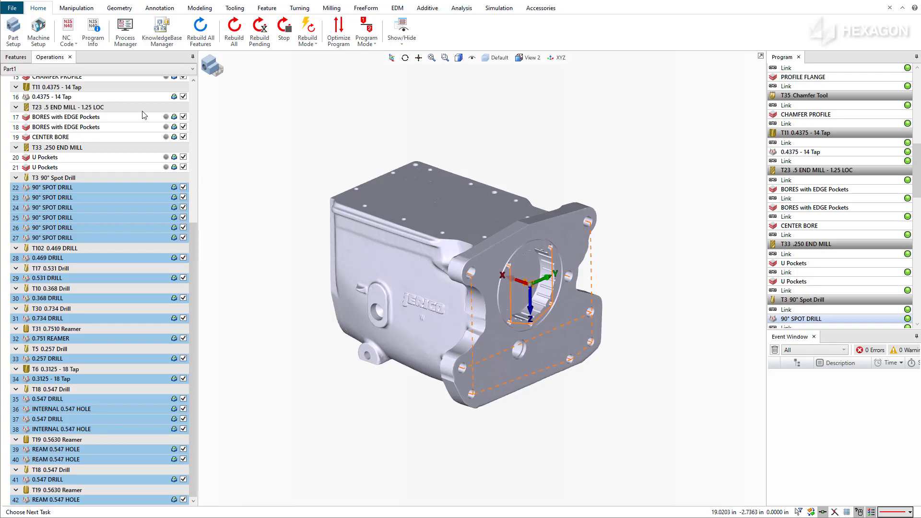
- Leave Respect Part Operation Order at Yes in ESPRIT Options > Machining and close the options
{"action": "left_click", "coordinate": [18, 10]}
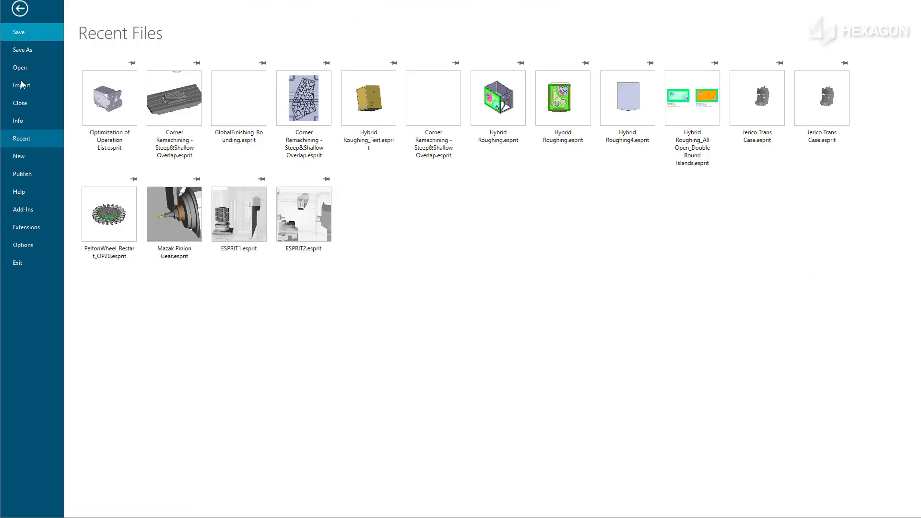
{"action": "left_click", "coordinate": [37, 245]}
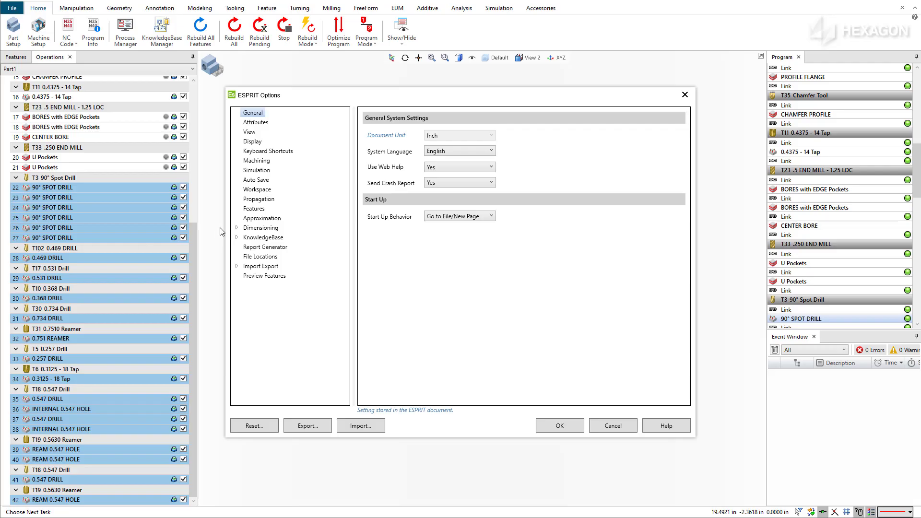
{"action": "left_click", "coordinate": [257, 162]}
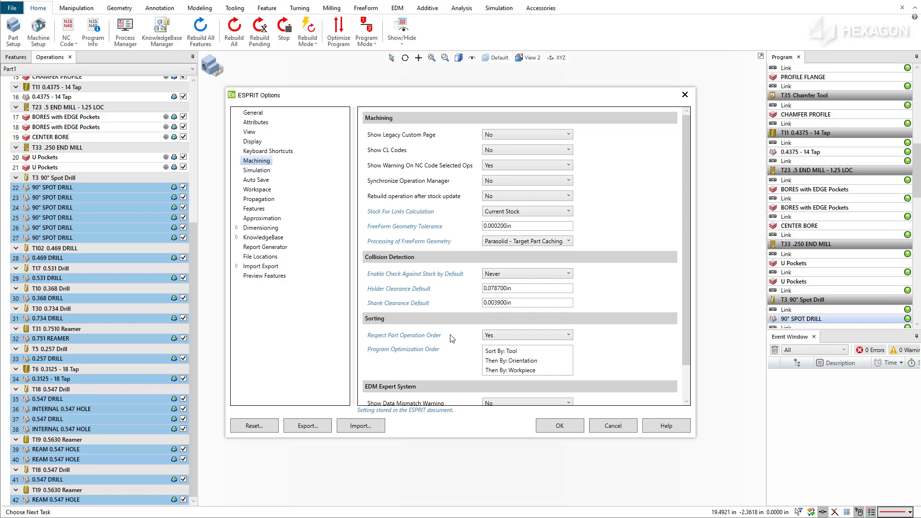
{"action": "scroll", "coordinate": [452, 337], "scroll_direction": "down", "scroll_amount": 2}
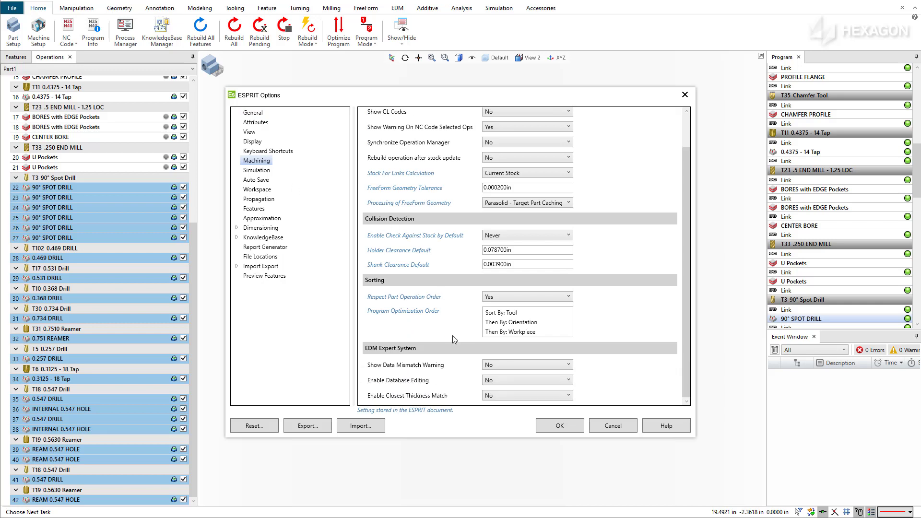
{"action": "left_click", "coordinate": [531, 298]}
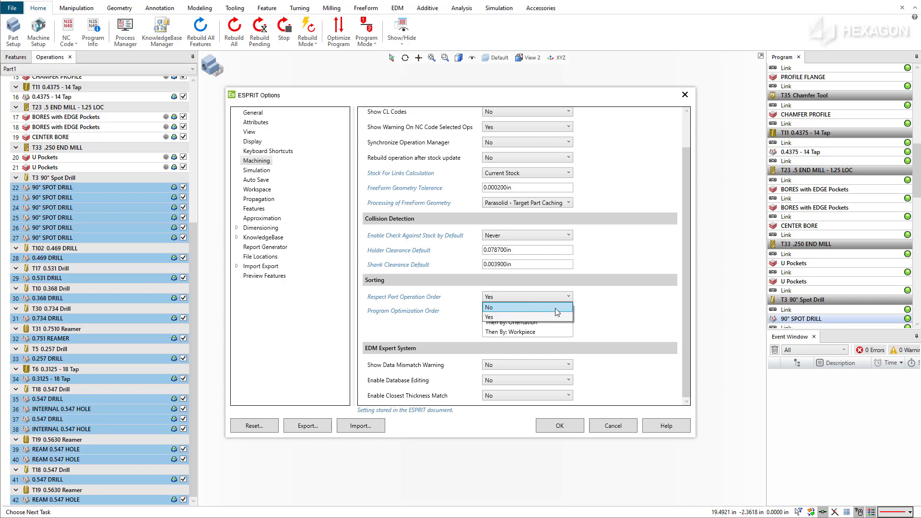
{"action": "left_click", "coordinate": [600, 306]}
{"action": "left_click", "coordinate": [684, 95]}
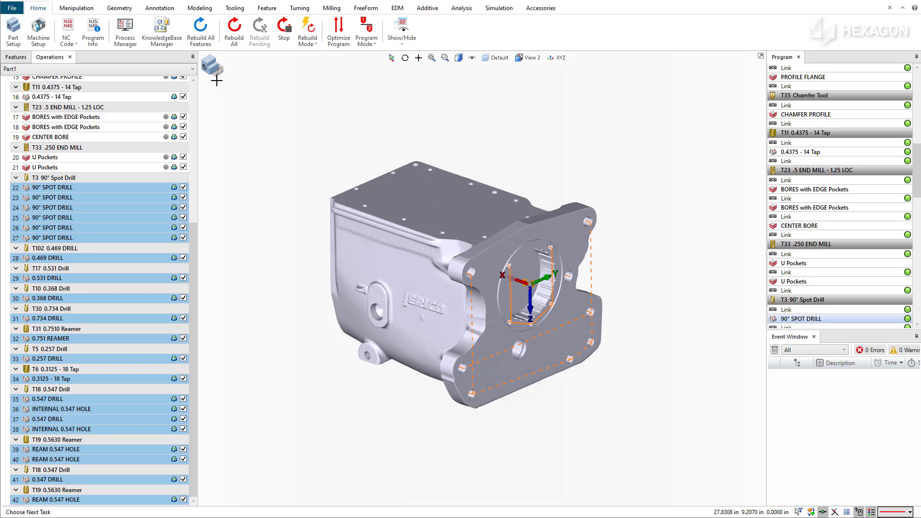
- Show Part2's operations, select all sixteen, and regenerate them together
{"action": "left_click", "coordinate": [189, 69]}
{"action": "left_click", "coordinate": [170, 91]}
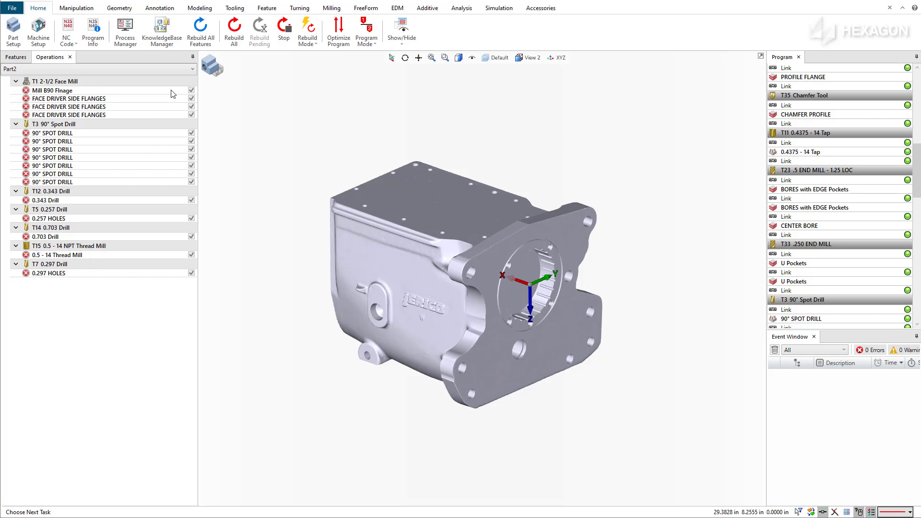
{"action": "left_click", "coordinate": [138, 91]}
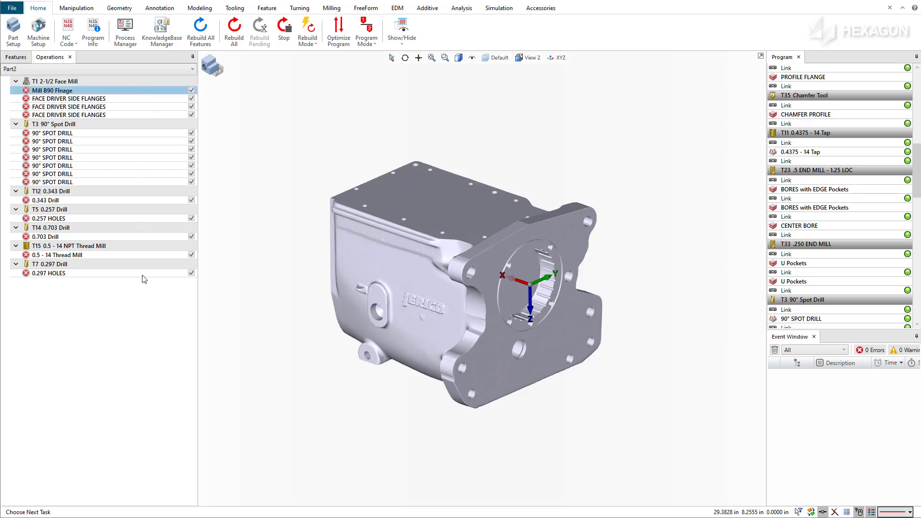
{"action": "left_click", "coordinate": [143, 274], "text": "shift"}
{"action": "right_click", "coordinate": [136, 175]}
{"action": "left_click", "coordinate": [152, 206]}
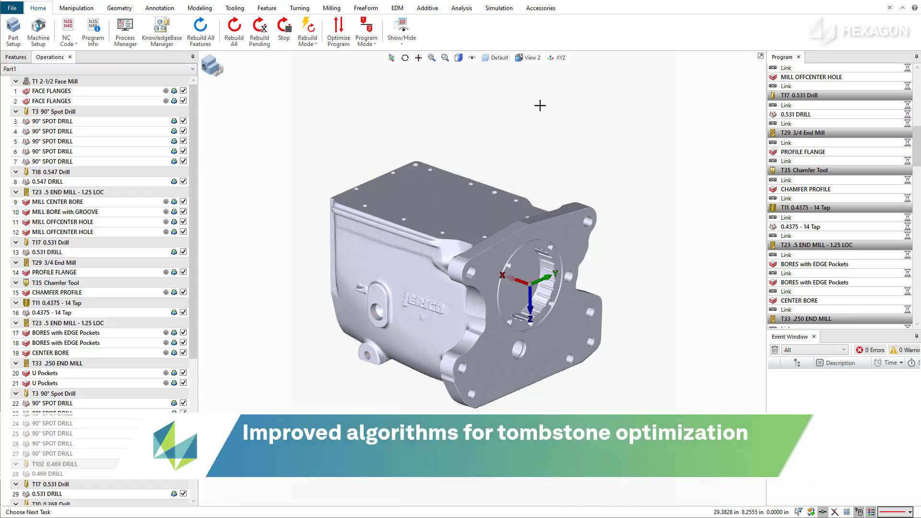
- Run Optimize Program twice and compare the results: 27 tool changes, 29 then 28 rotations
{"action": "left_click", "coordinate": [343, 45]}
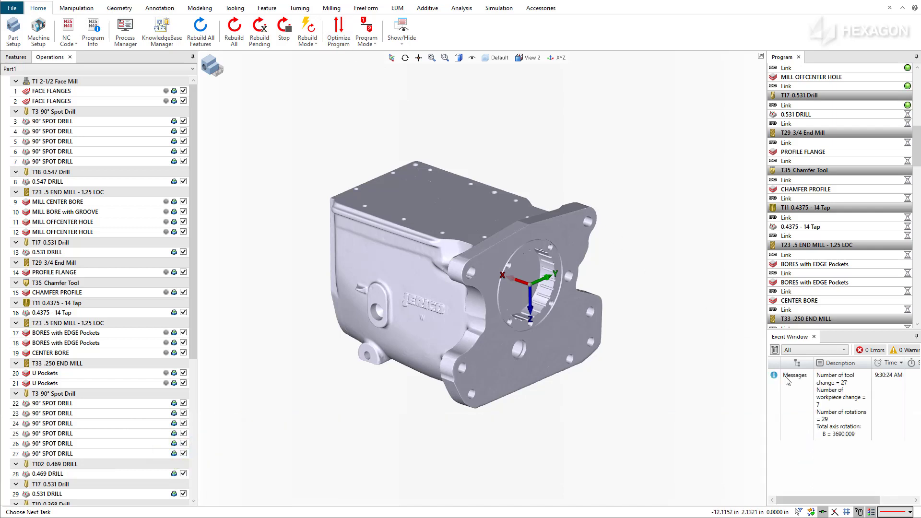
{"action": "left_click", "coordinate": [868, 438]}
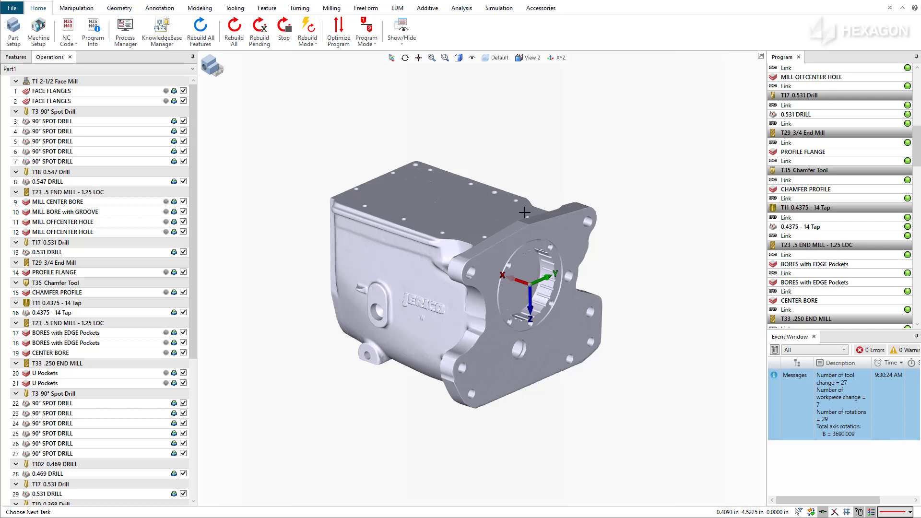
{"action": "left_click", "coordinate": [339, 44]}
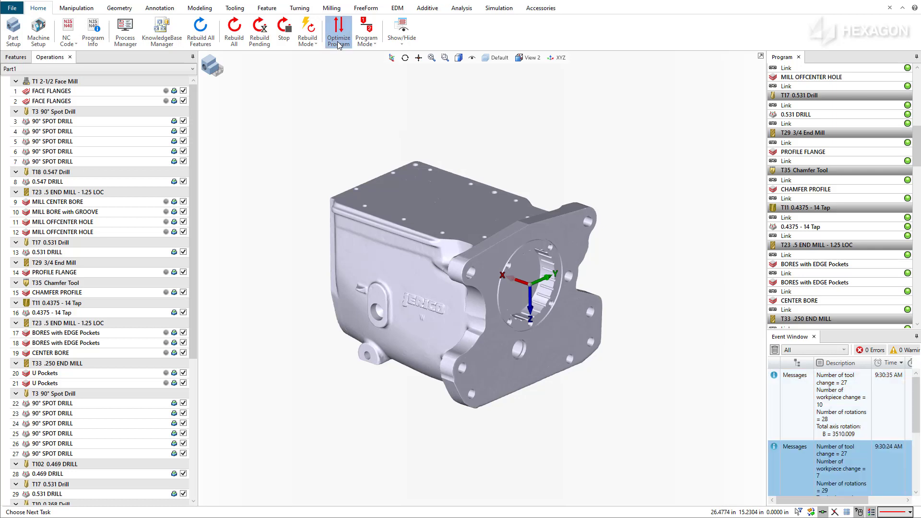
{"action": "left_click", "coordinate": [866, 414]}
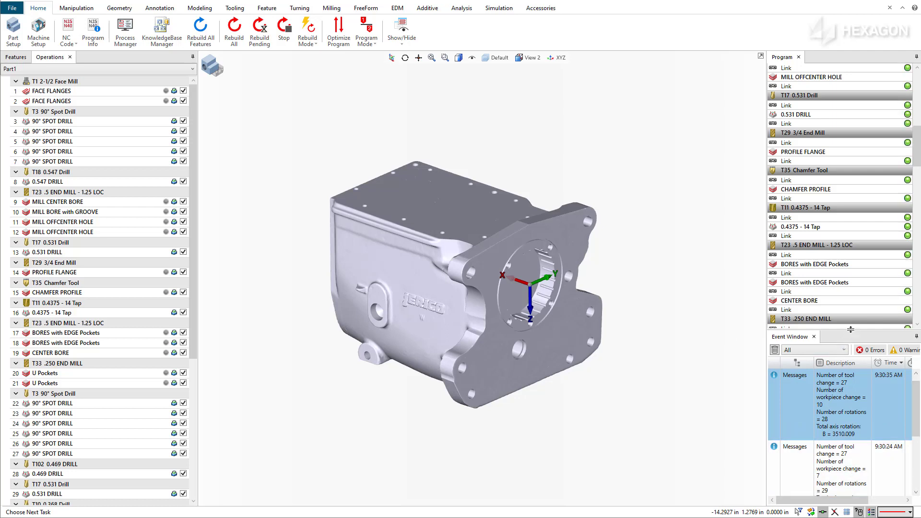
{"action": "left_click_drag", "start_coordinate": [850, 331], "coordinate": [853, 311]}
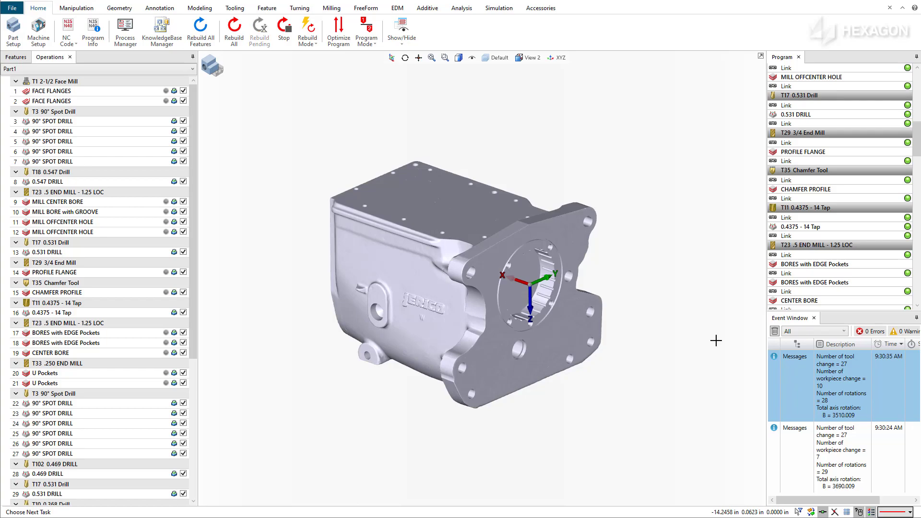
- In ESPRIT Options > Machining, move Orientation to the top of Program Optimization Order
{"action": "left_click", "coordinate": [15, 11]}
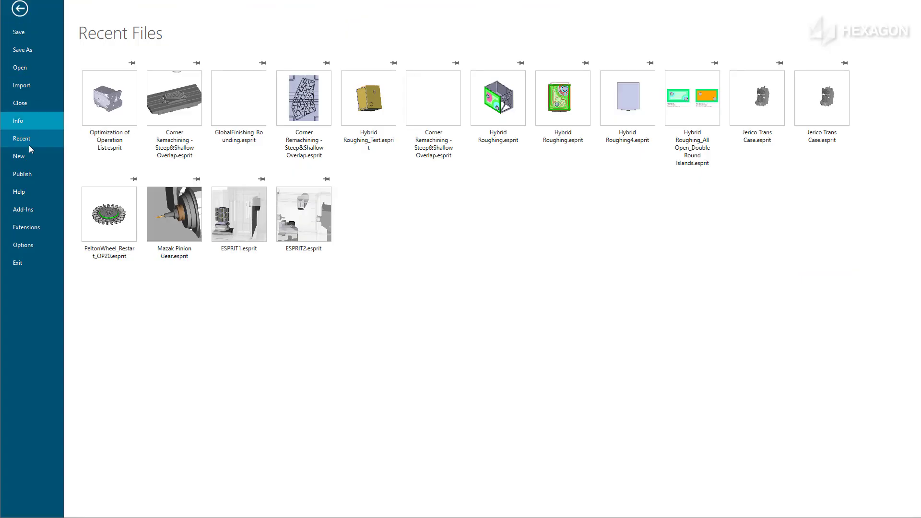
{"action": "left_click", "coordinate": [29, 247]}
{"action": "left_click", "coordinate": [243, 160]}
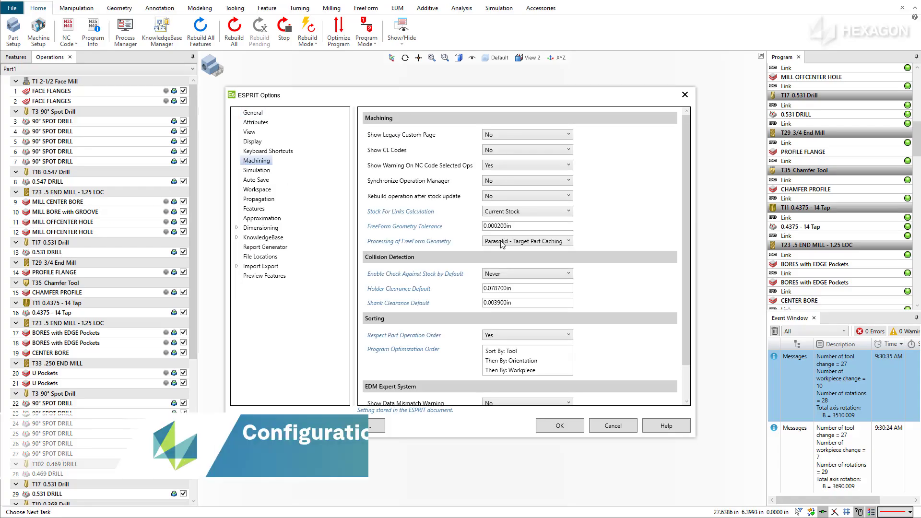
{"action": "left_click_drag", "start_coordinate": [686, 296], "coordinate": [683, 339]}
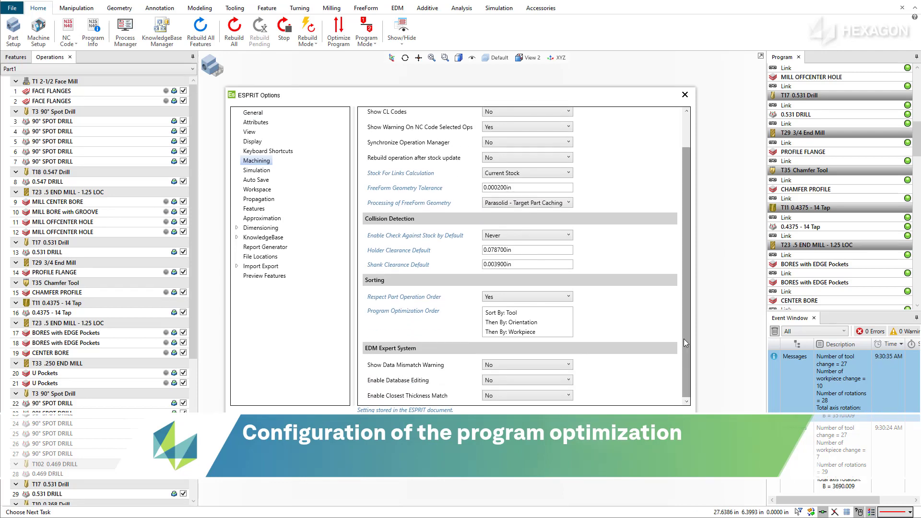
{"action": "left_click", "coordinate": [546, 327]}
{"action": "left_click", "coordinate": [556, 322]}
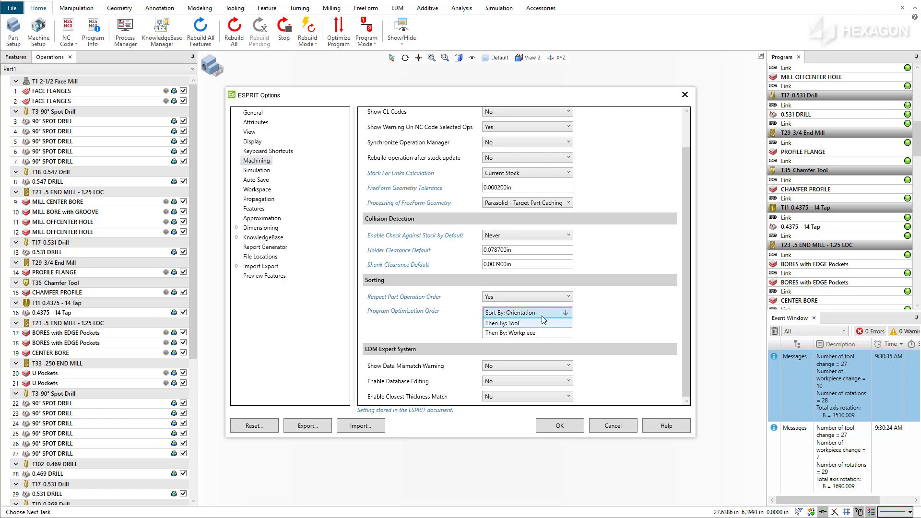
- Reorder Program Optimization Order to Workpiece, Tool, Orientation and close the options
{"action": "left_click", "coordinate": [539, 326]}
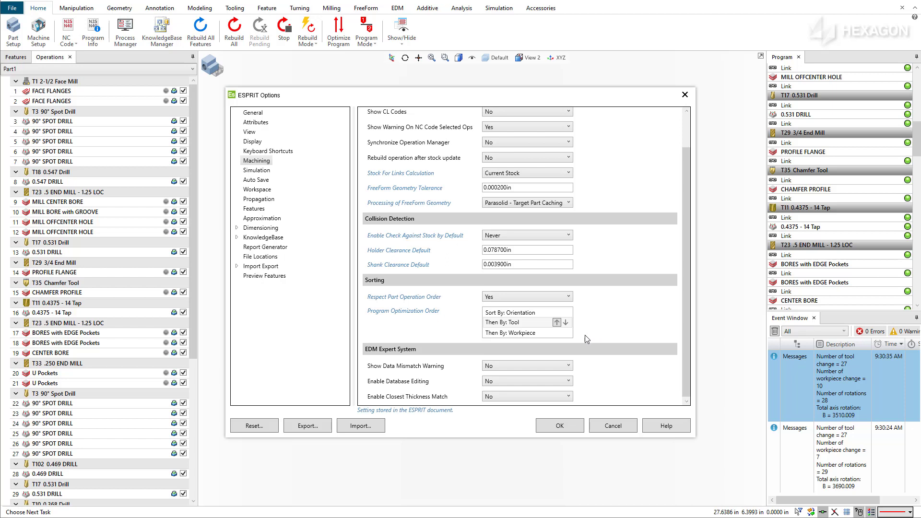
{"action": "left_click", "coordinate": [537, 337]}
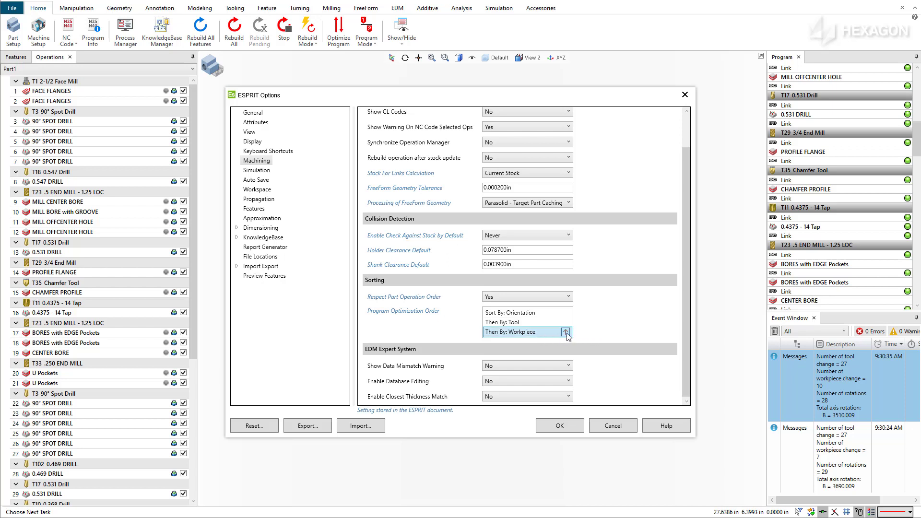
{"action": "left_click", "coordinate": [566, 333]}
{"action": "left_click", "coordinate": [566, 322]}
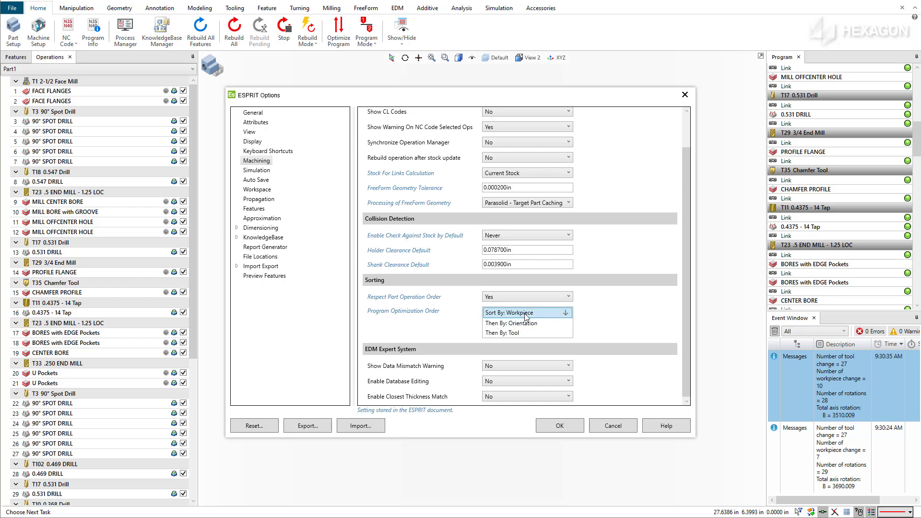
{"action": "left_click", "coordinate": [527, 333]}
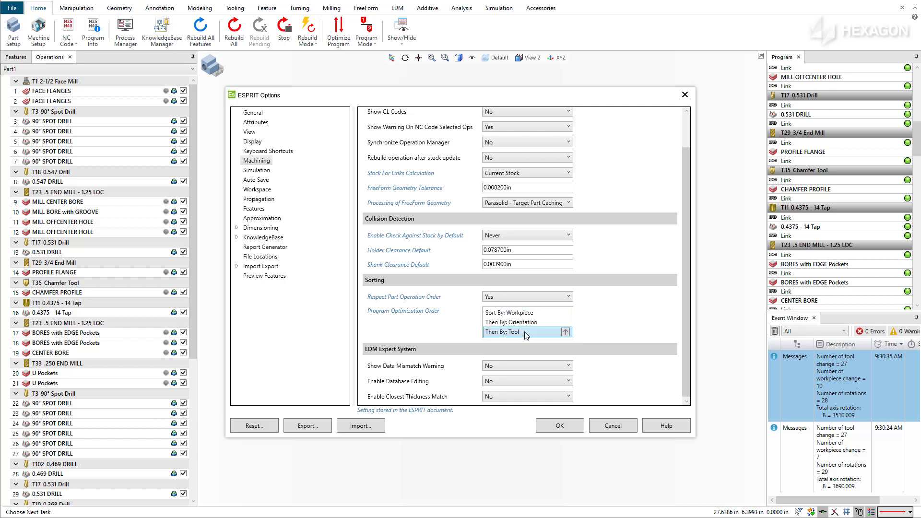
{"action": "left_click", "coordinate": [567, 332]}
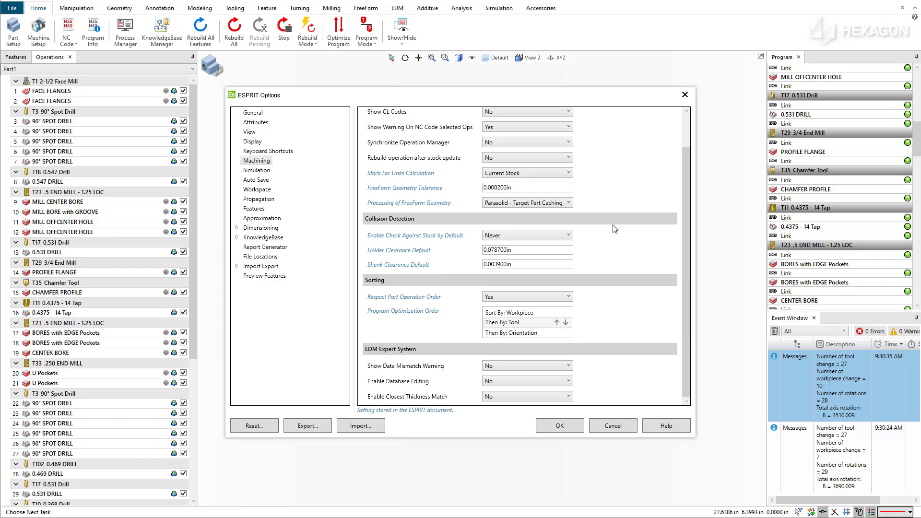
{"action": "left_click", "coordinate": [685, 96]}
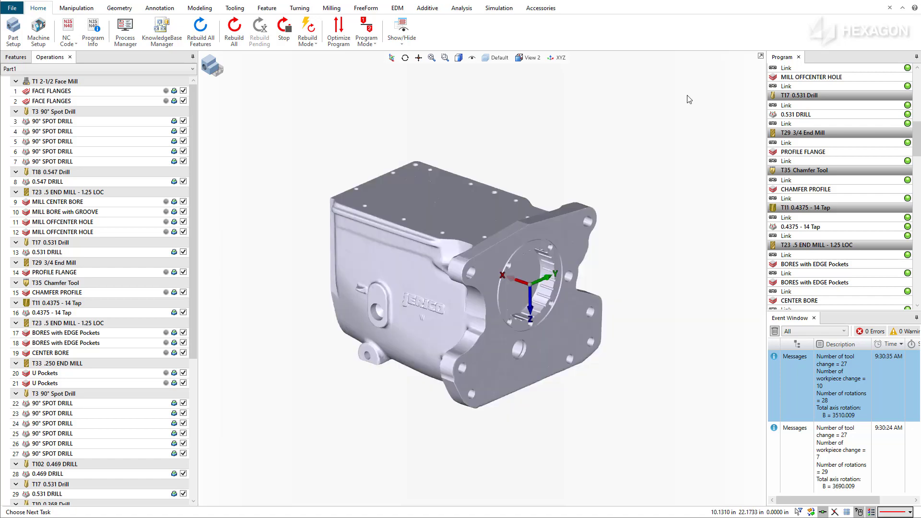